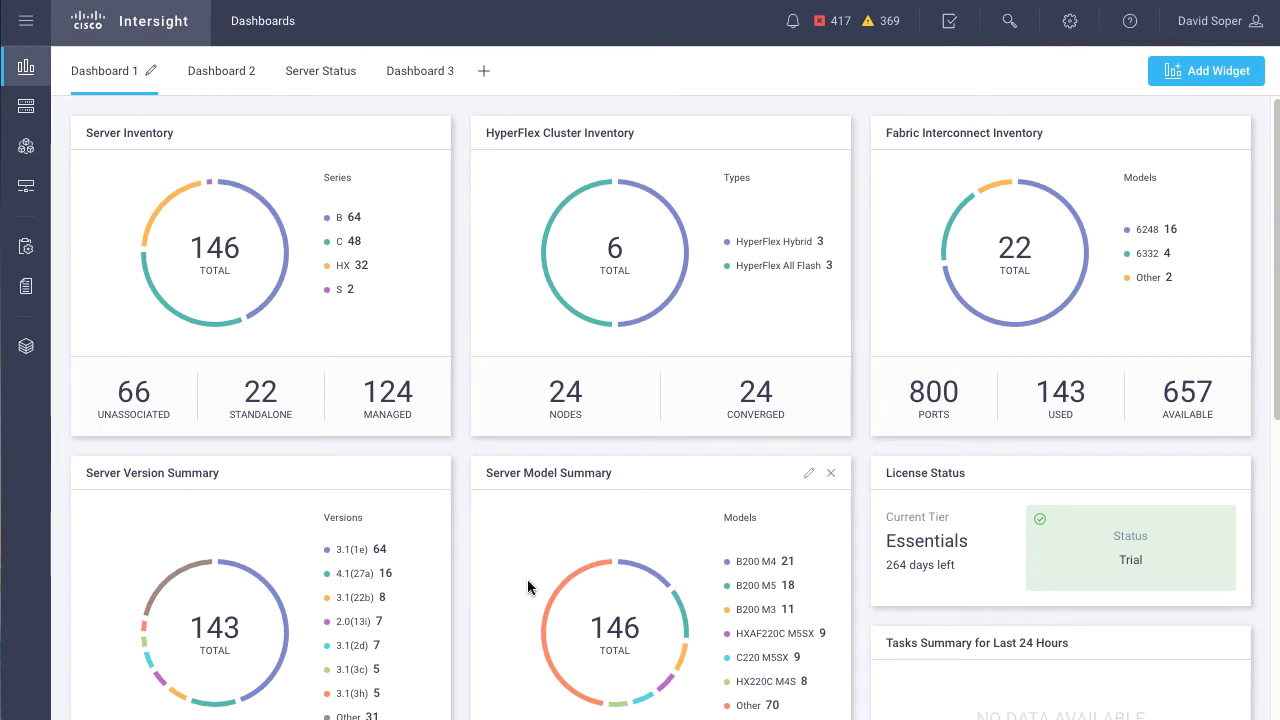
# Scroll the dashboard down to the Server Model Summary widget.
pyautogui.scroll(-3, 820, 567)
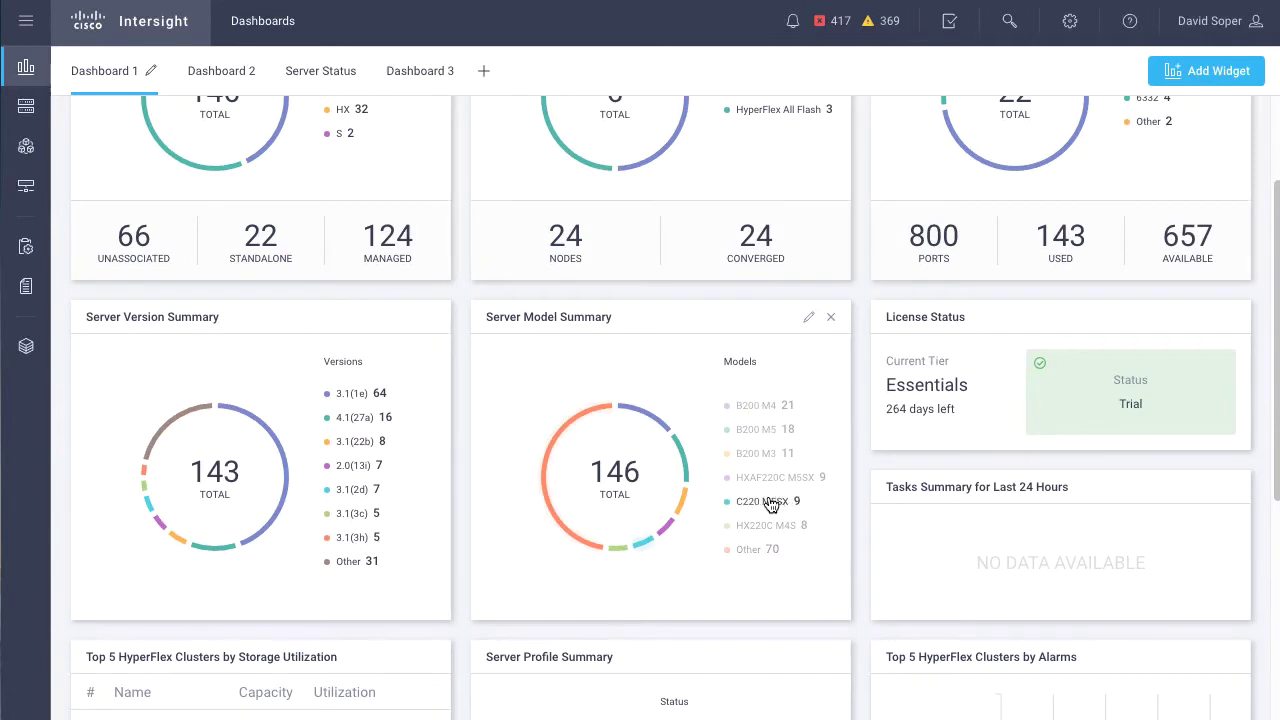
# Show the C220 M5SX servers and browse the list of searchable server attributes.
pyautogui.click(789, 503)
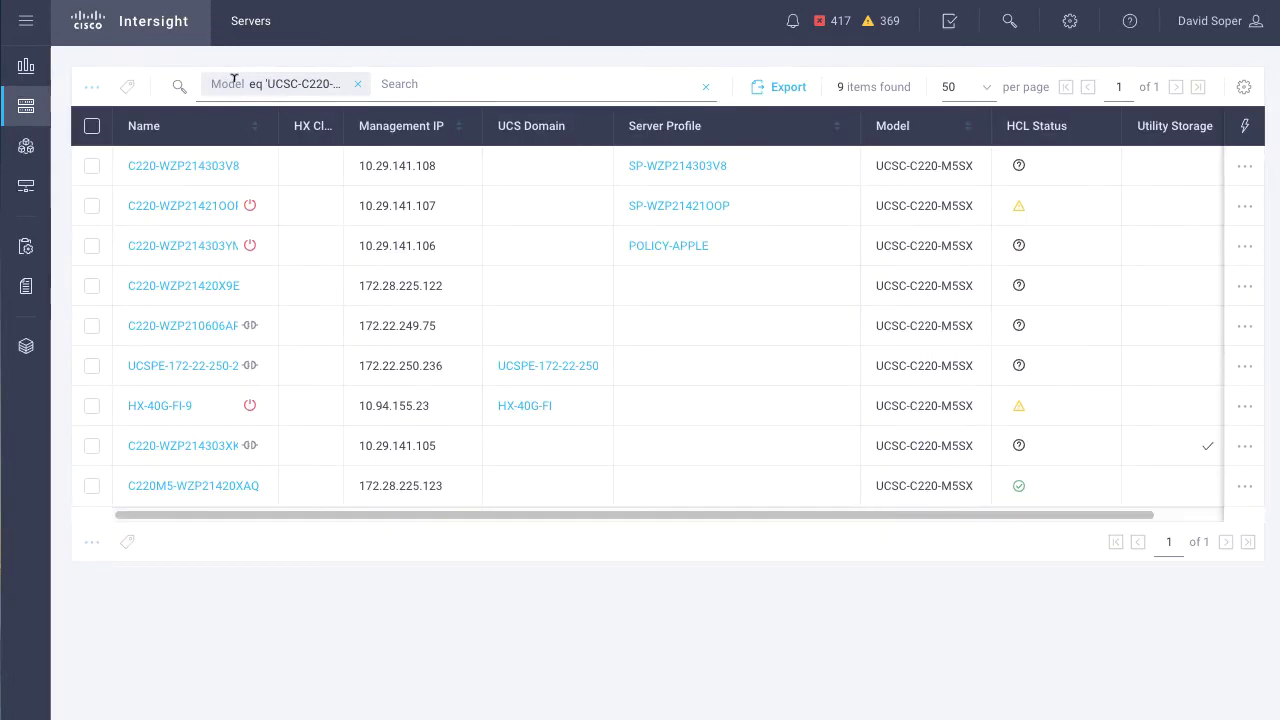
pyautogui.click(407, 83)
pyautogui.scroll(-1, 465, 170)
pyautogui.scroll(-2, 465, 172)
pyautogui.scroll(-2, 465, 172)
pyautogui.scroll(-1, 466, 171)
pyautogui.scroll(-1, 475, 213)
pyautogui.scroll(5, 475, 213)
pyautogui.scroll(1, 476, 213)
# Try the Model search attribute, then select servers C220-WZP21420X9E and C220M5-WZP21420XAQ.
pyautogui.click(451, 253)
pyautogui.press('BackSpace')
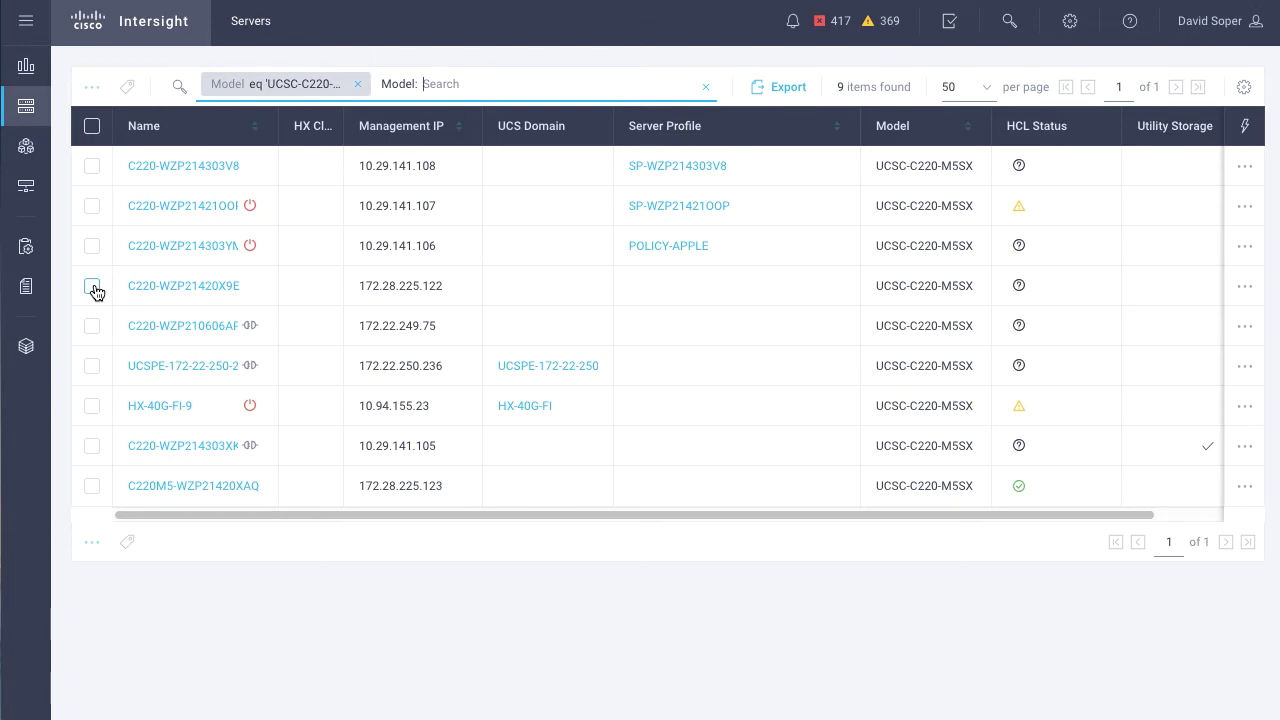
pyautogui.click(92, 287)
pyautogui.click(92, 486)
# Add the shared tag Demo: Yes to the two selected servers.
pyautogui.click(131, 86)
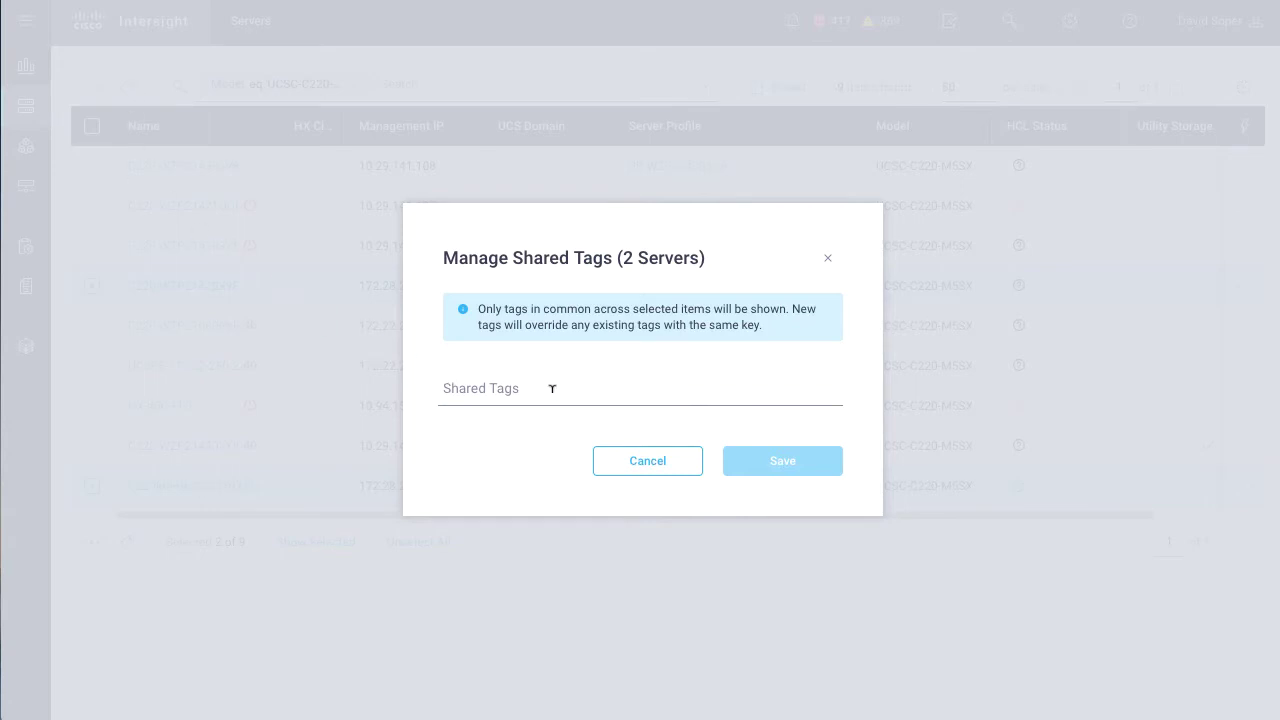
pyautogui.click(551, 388)
pyautogui.write('Demo')
pyautogui.press('Return')
pyautogui.press('Down')
pyautogui.press('Return')
# Add the shared tags Site and UtilStorage: No.
pyautogui.write('Site')
pyautogui.press('Return')
pyautogui.press('Return')
pyautogui.write('UtilStorage: No')
# Save the Demo, Site and UtilStorage tags and view server C220-WZP21420X9E's details.
pyautogui.click(779, 464)
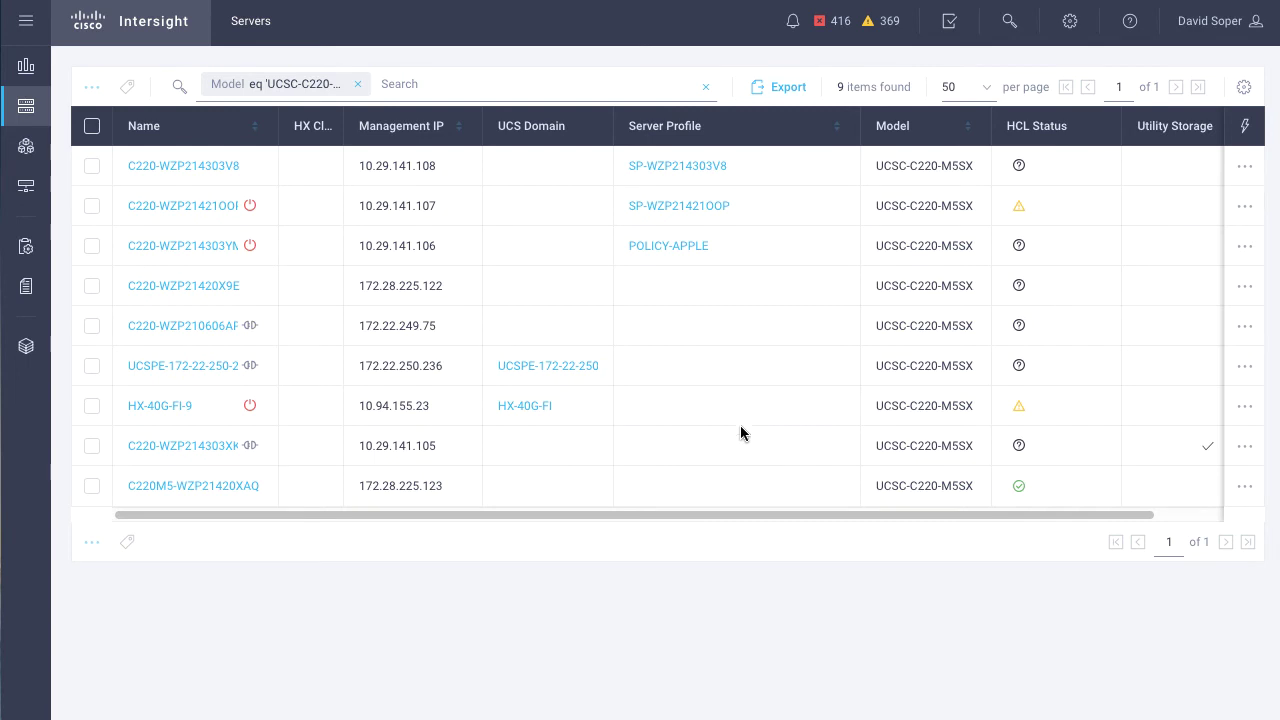
pyautogui.click(184, 288)
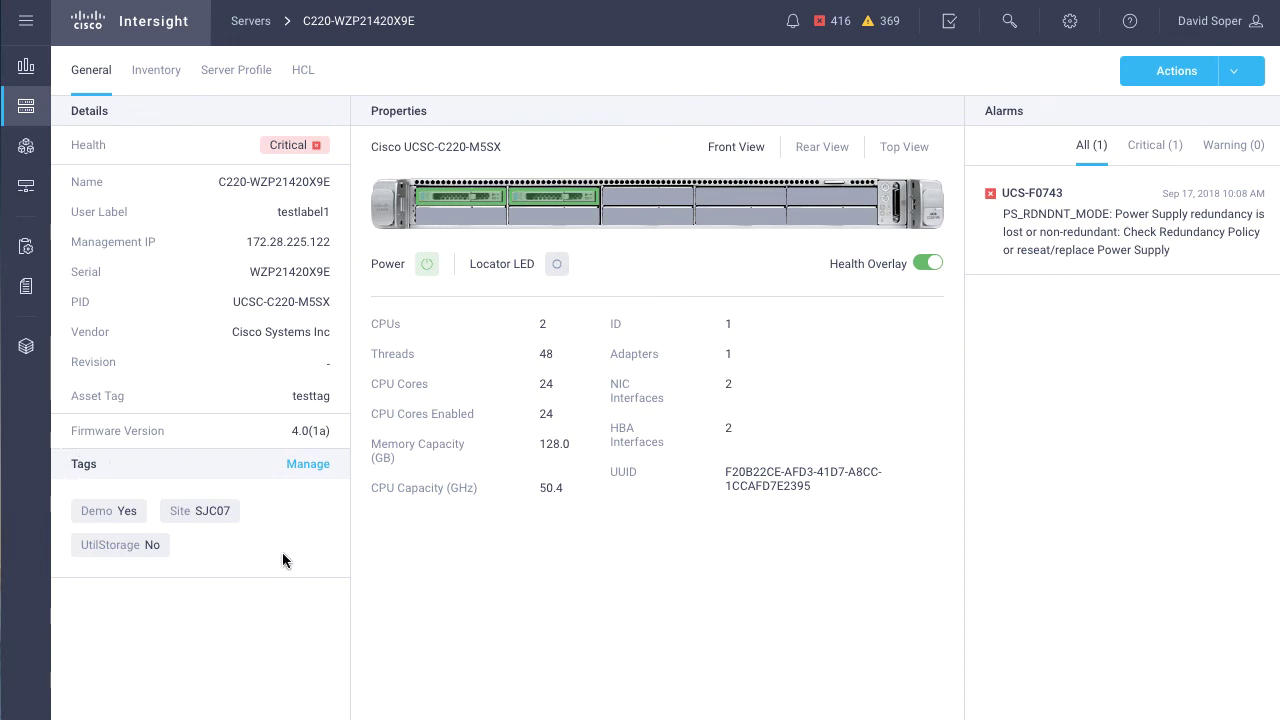
# Add and save the tag HCL: Yes on server C220-WZP21420X9E.
pyautogui.click(312, 468)
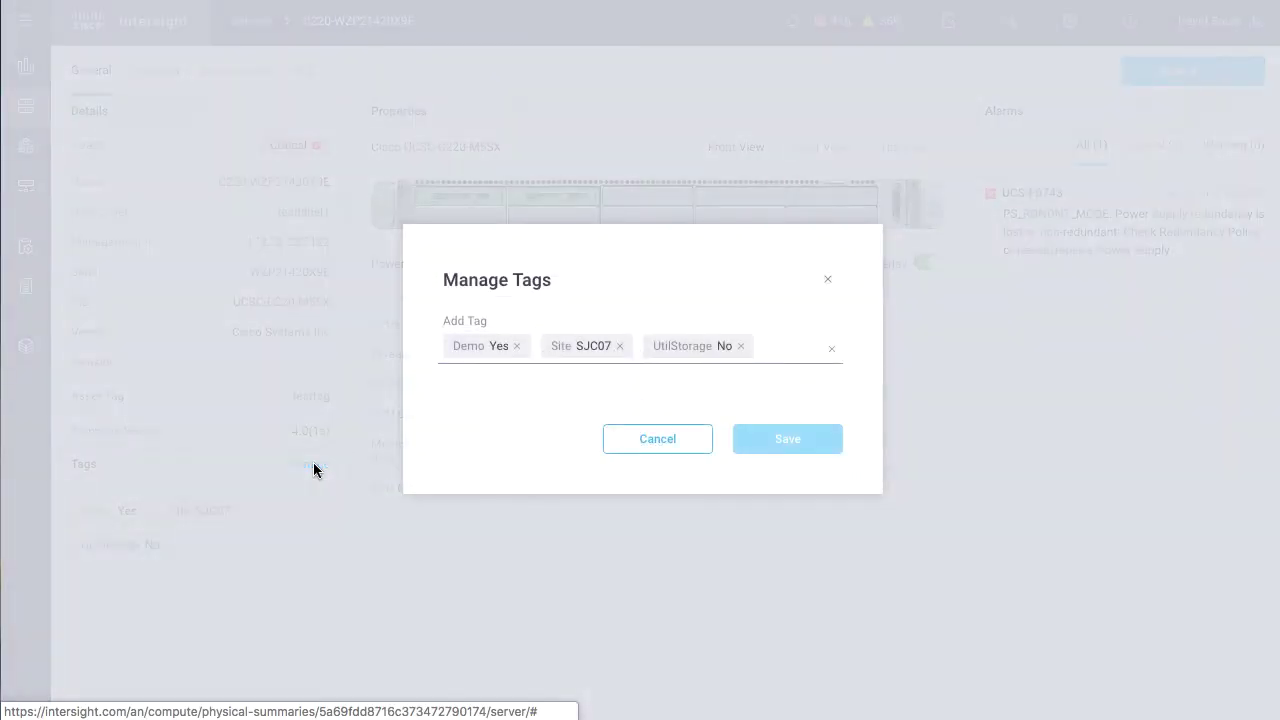
pyautogui.click(786, 345)
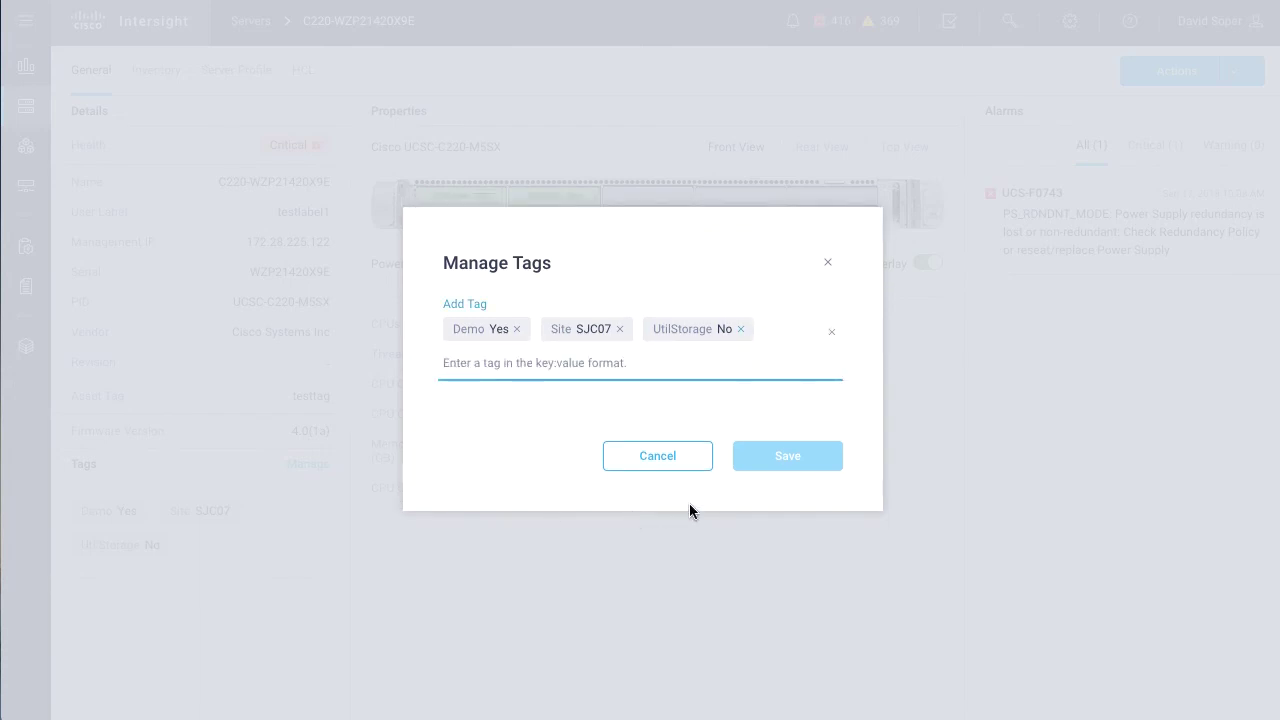
pyautogui.write('HC')
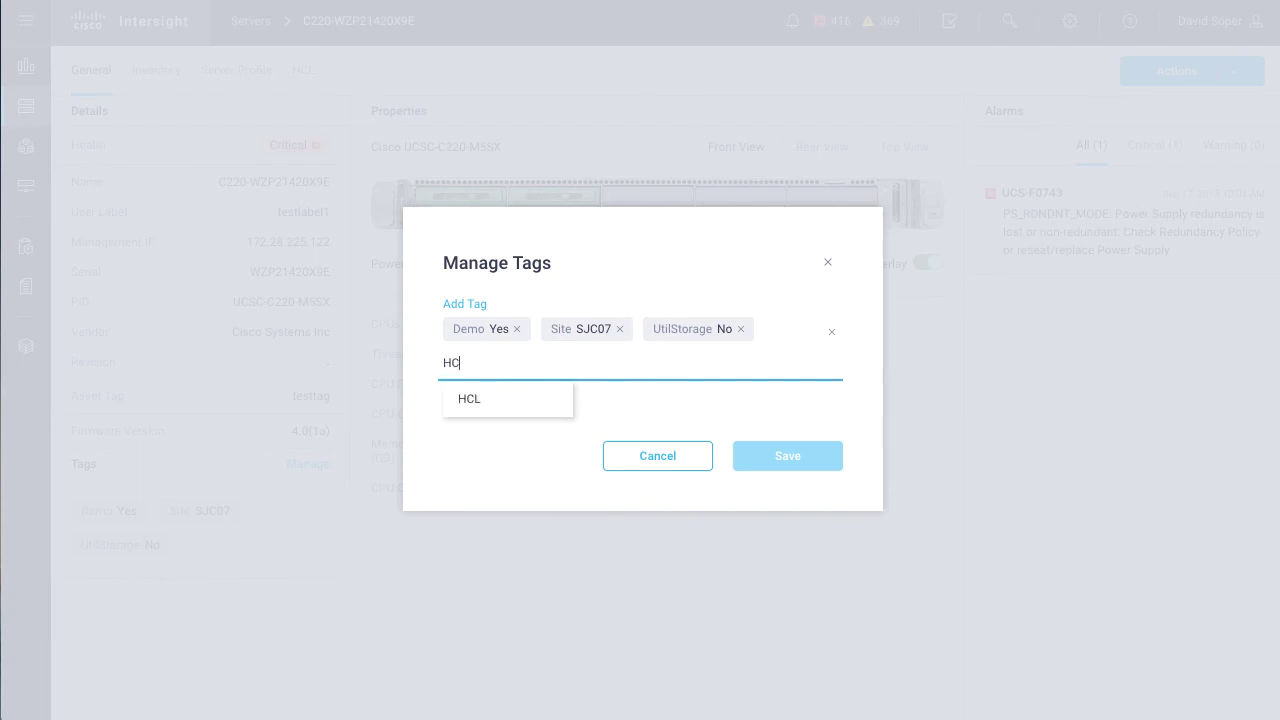
pyautogui.write('L:')
pyautogui.press('Return')
pyautogui.click(807, 455)
# Return to the Servers list and filter it by tag key HCL with value Yes.
pyautogui.click(255, 27)
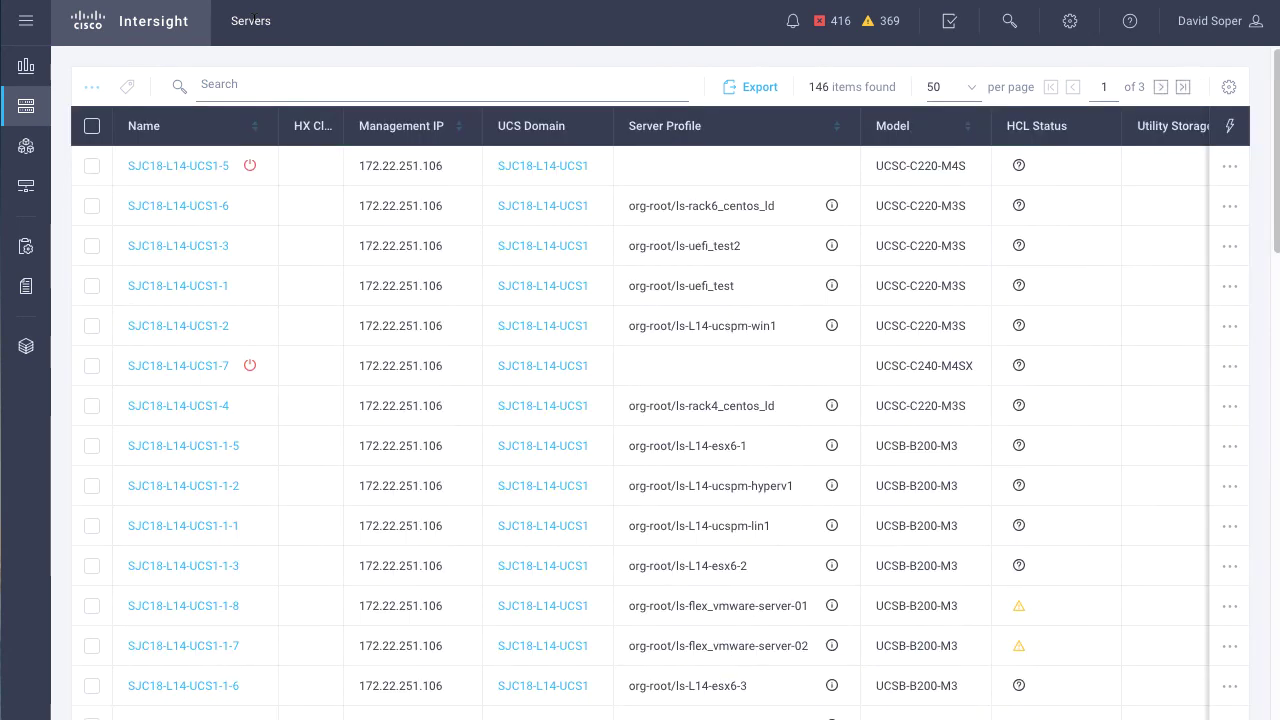
pyautogui.click(261, 81)
pyautogui.moveTo(342, 121); pyautogui.dragTo(347, 196)
pyautogui.click(232, 180)
pyautogui.click(296, 121)
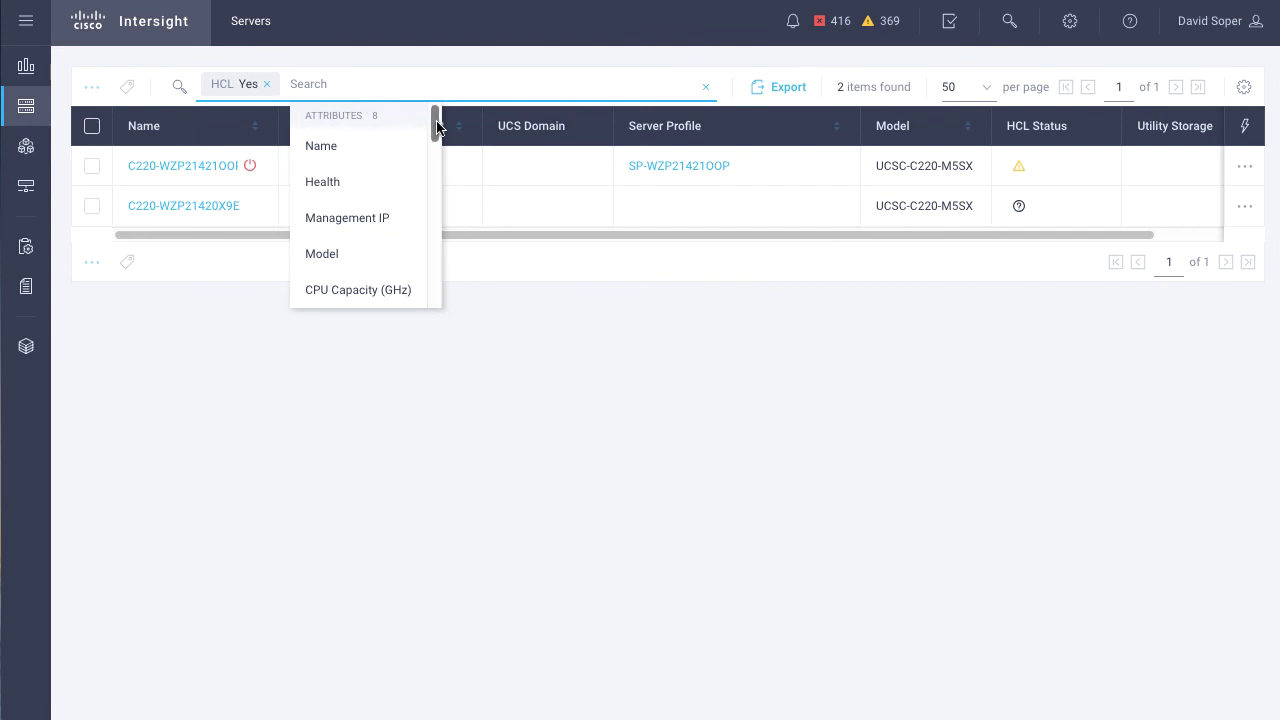
pyautogui.moveTo(436, 124); pyautogui.dragTo(436, 243)
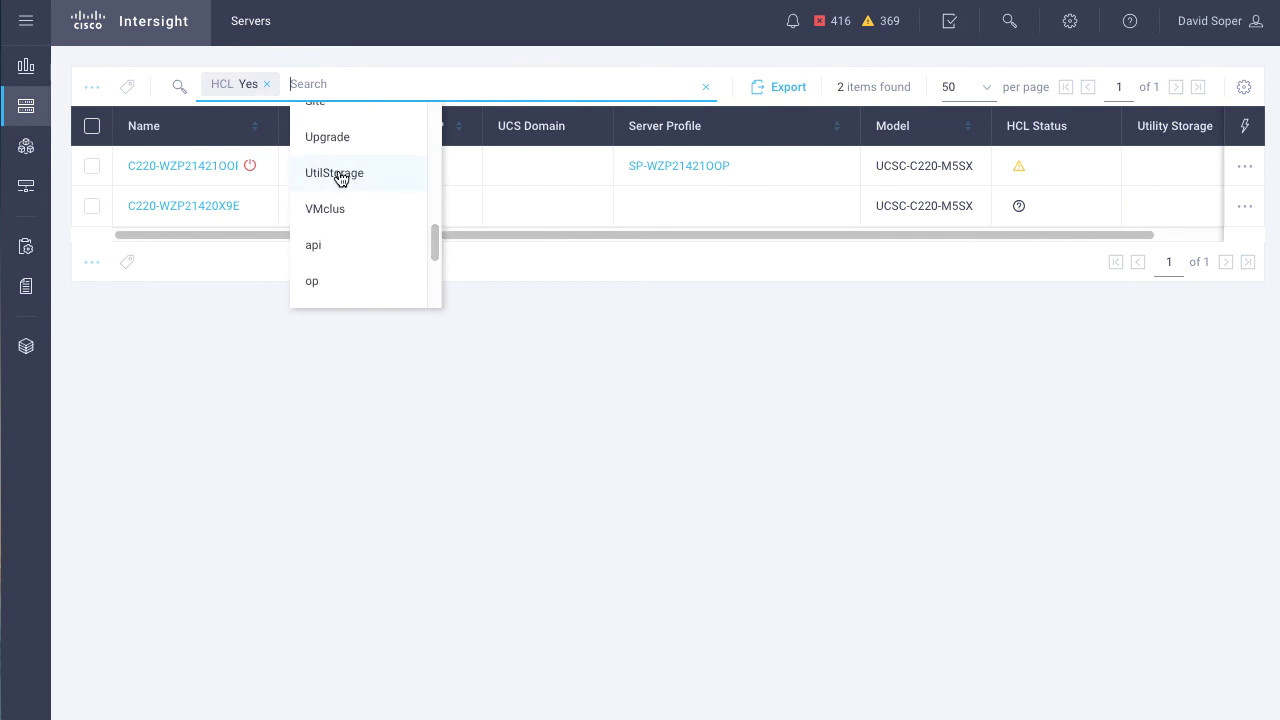